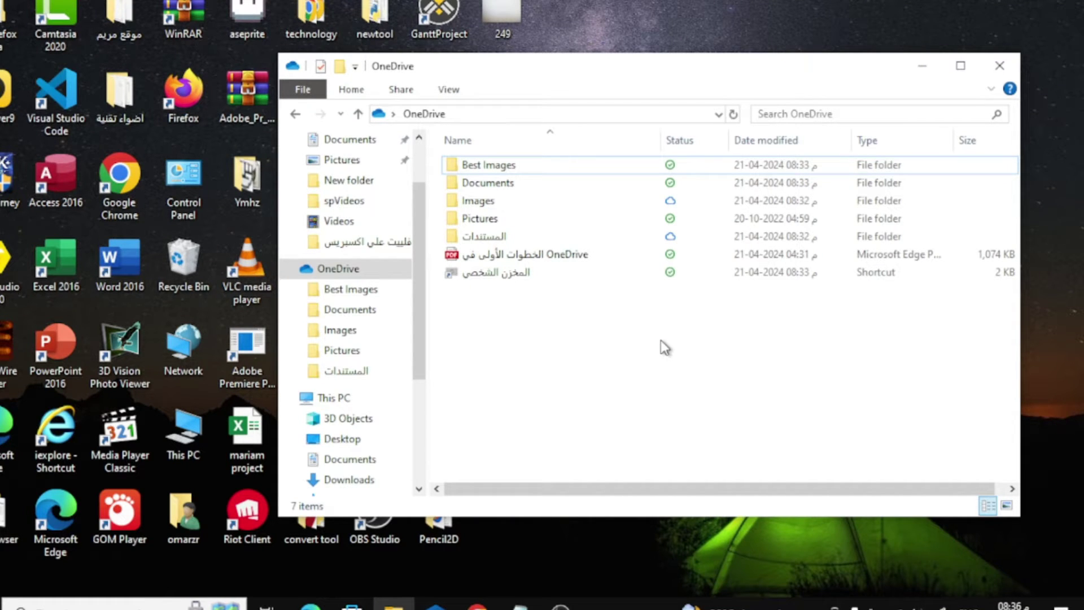
Send all seven items in the OneDrive folder to USB Drive (F:) via Send to
click(341, 269)
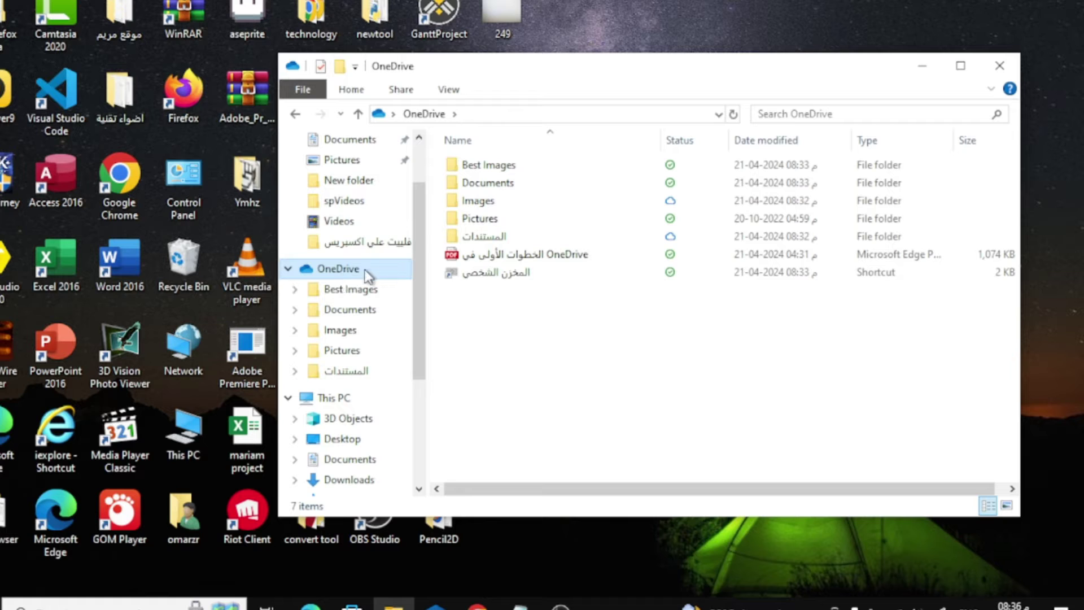
scroll(367, 275, down, 1)
scroll(367, 280, down, 1)
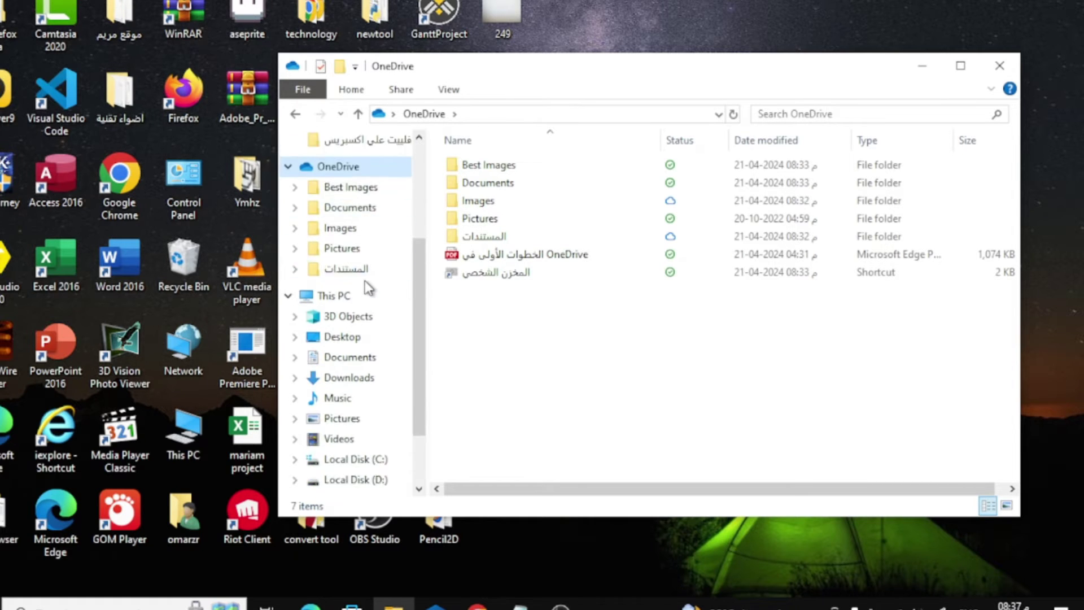
scroll(369, 289, down, 1)
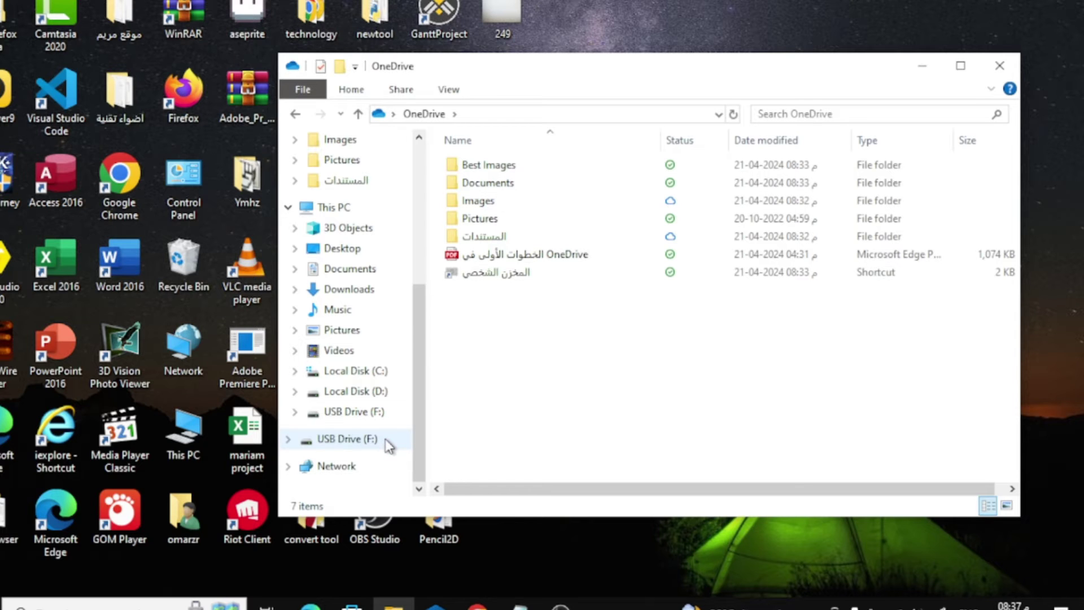
scroll(382, 398, up, 1)
scroll(386, 321, up, 1)
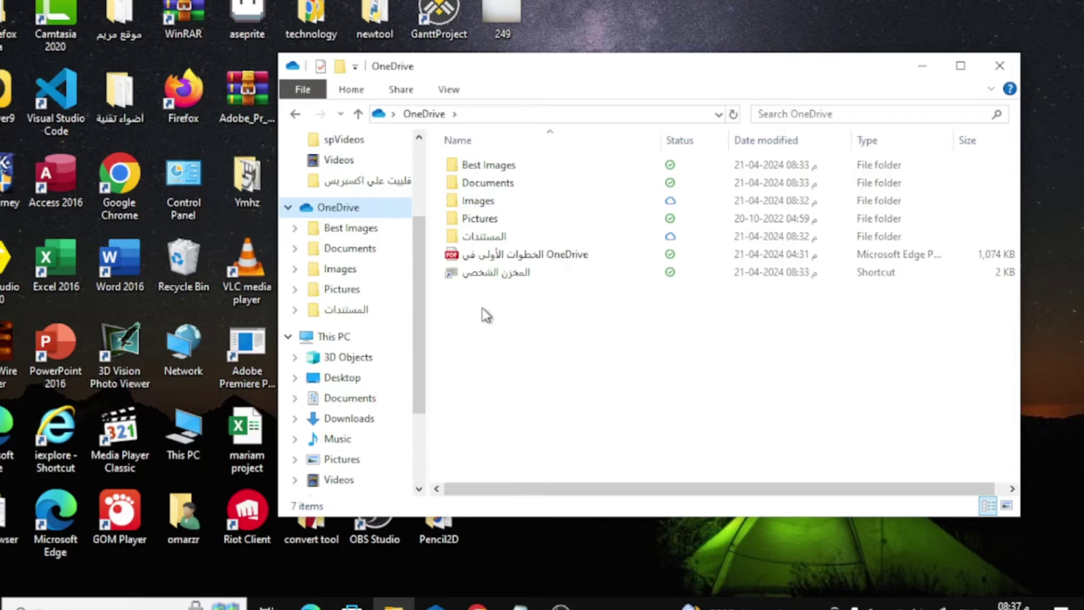
drag(469, 310, 568, 163)
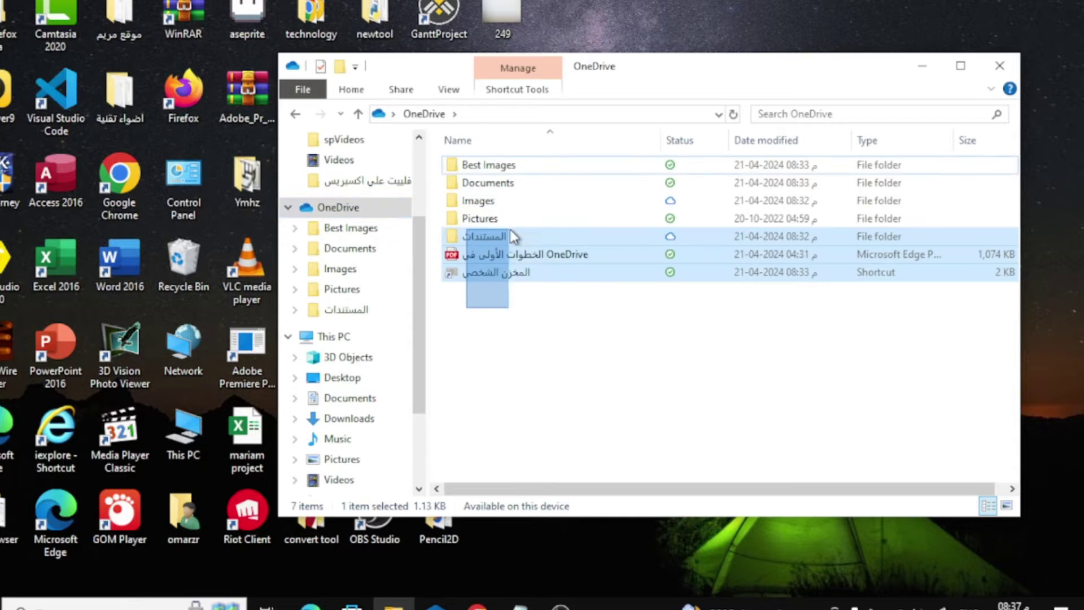
right_click(570, 173)
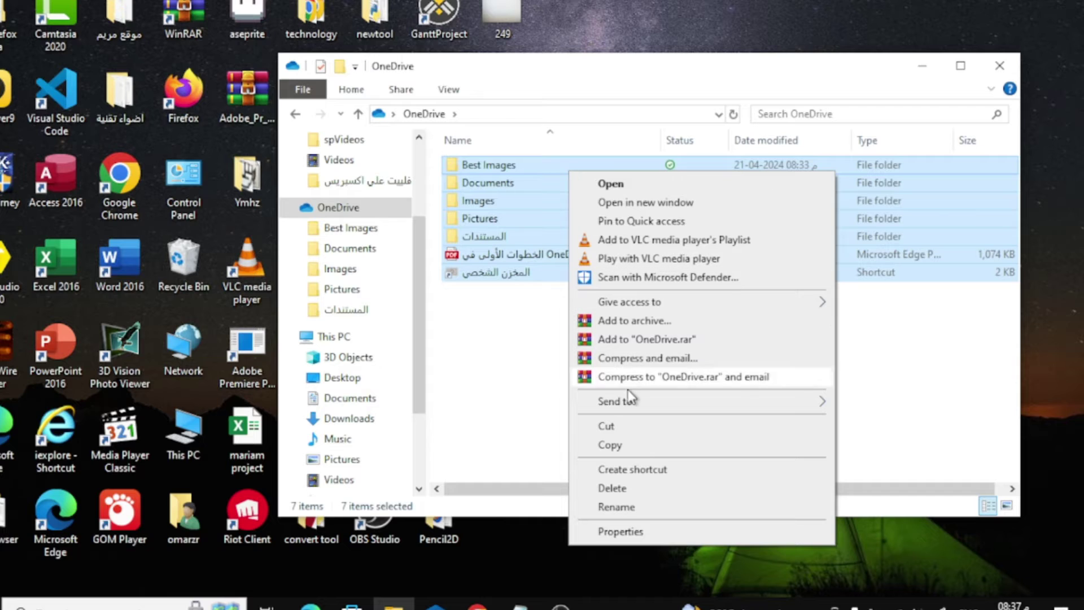
mouse_move(644, 403)
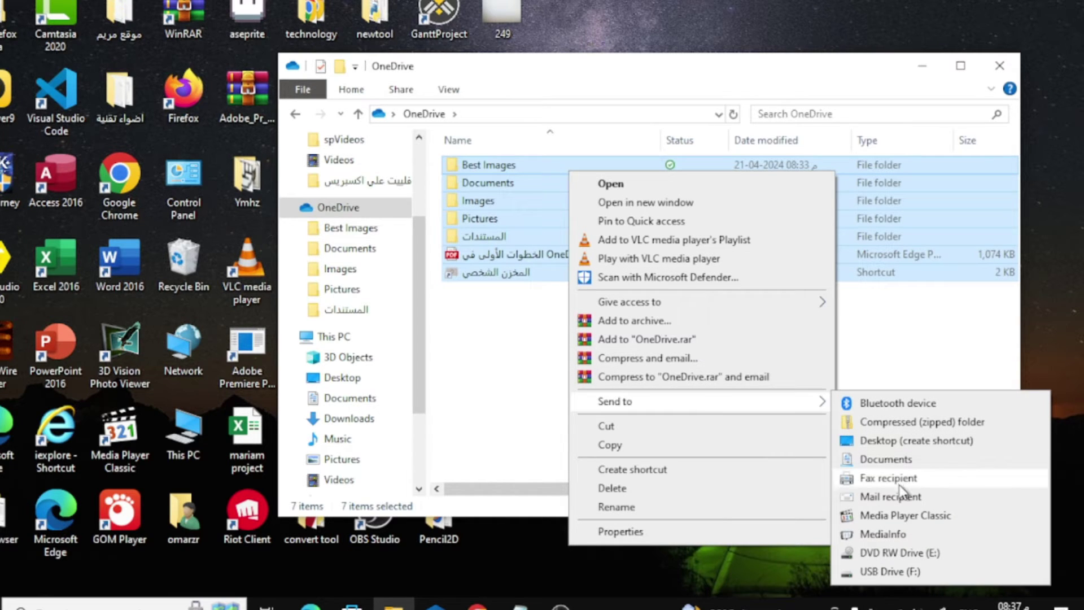
click(949, 574)
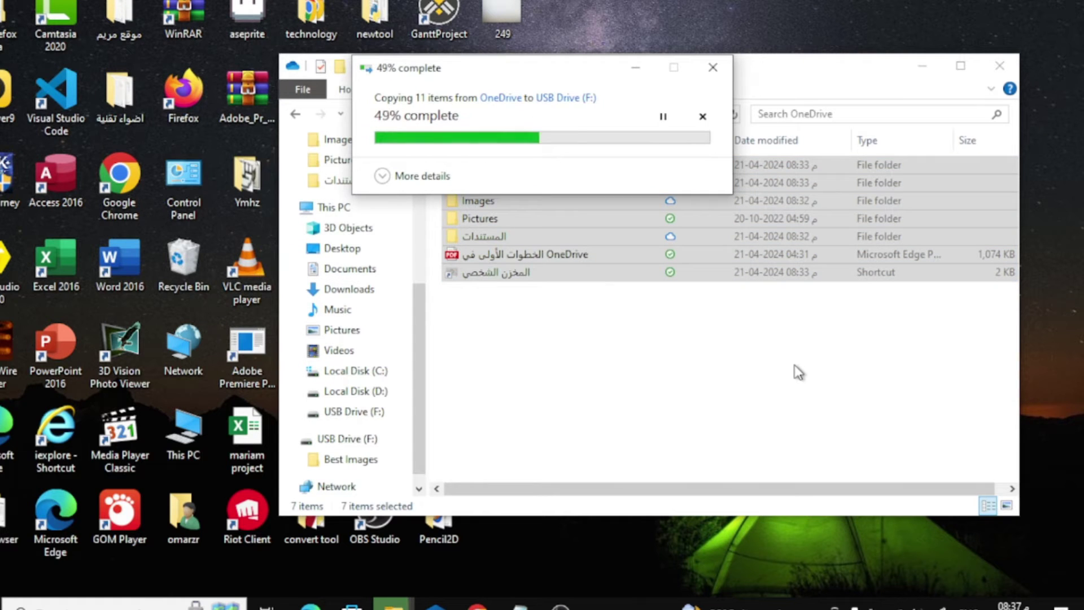
Show USB Drive (F:) with the seven copied OneDrive items
click(657, 371)
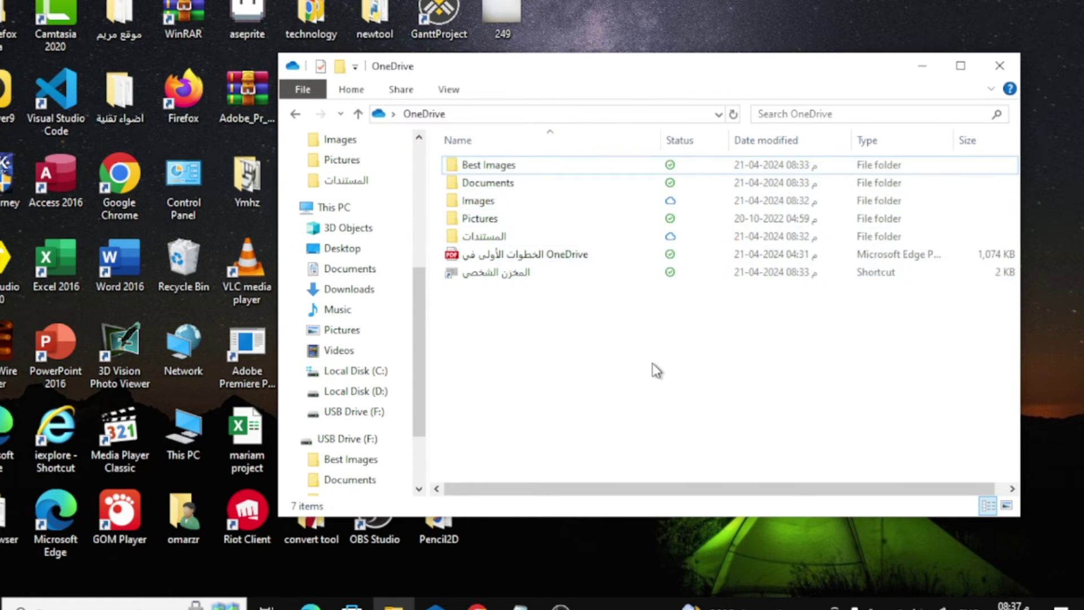
scroll(356, 288, down, 1)
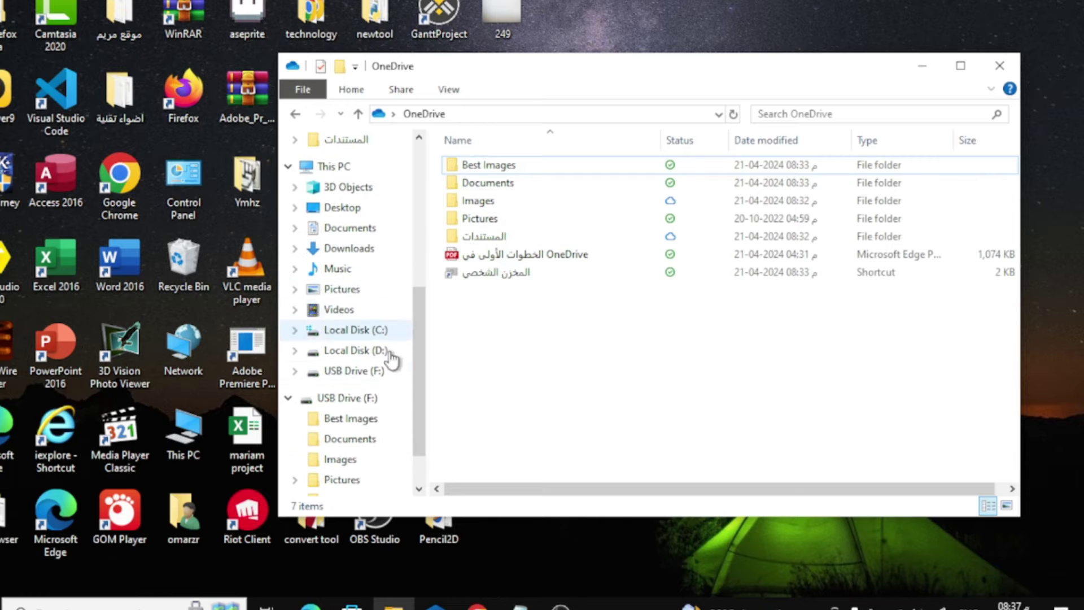
click(346, 398)
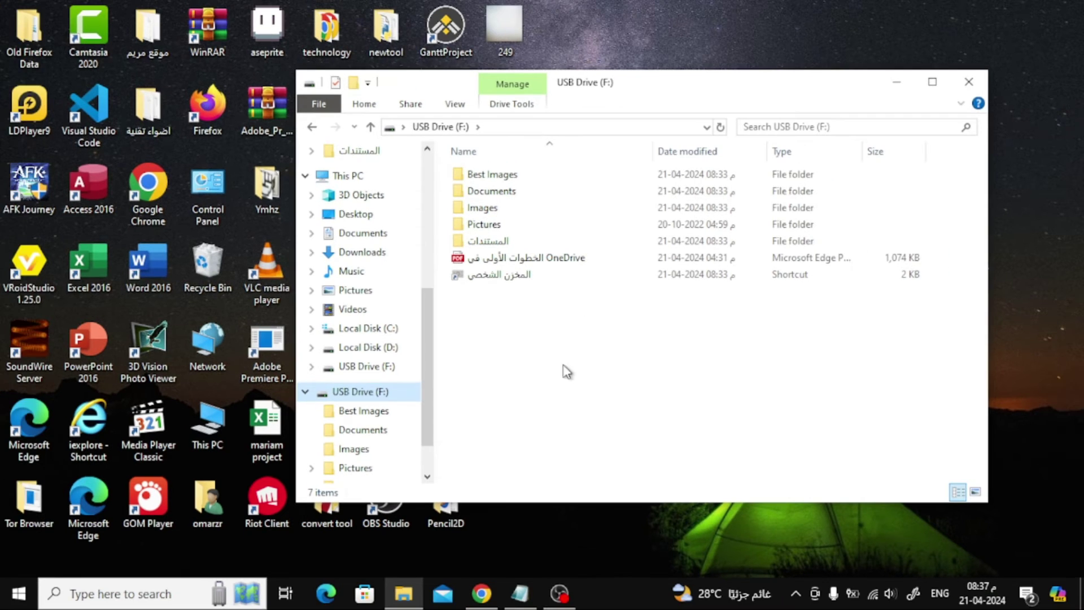
Download the Best Images folder from OneDrive web as Best Images.zip
click(481, 593)
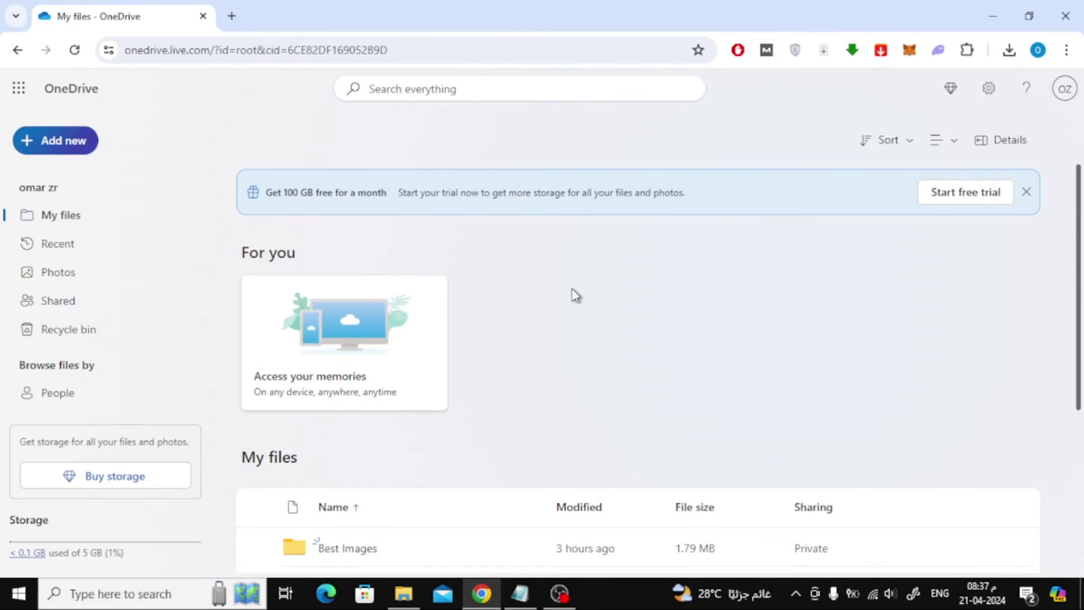
scroll(535, 251, down, 1)
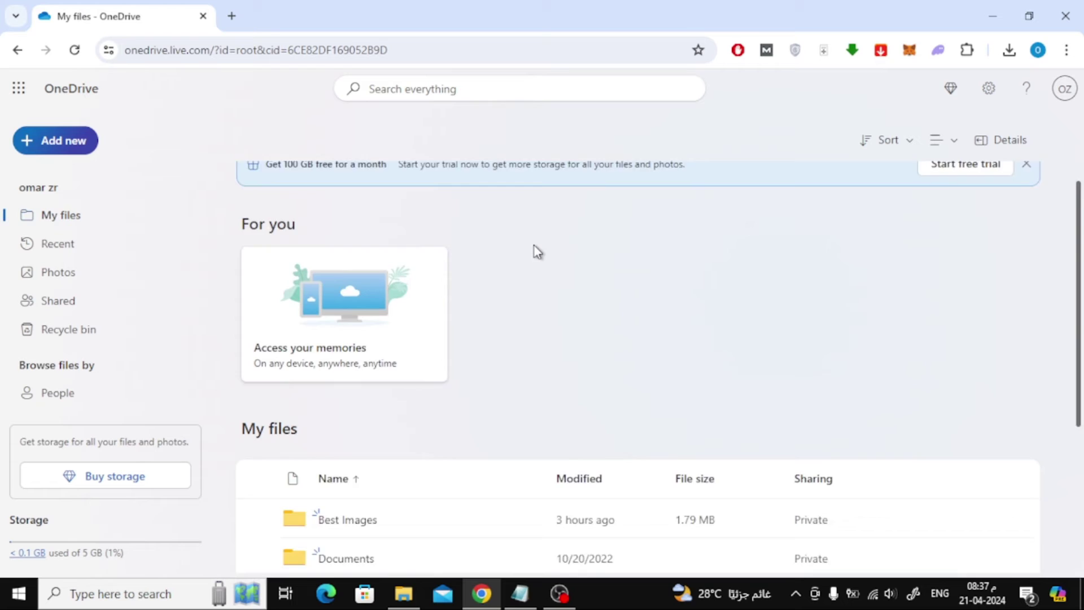
scroll(534, 252, down, 2)
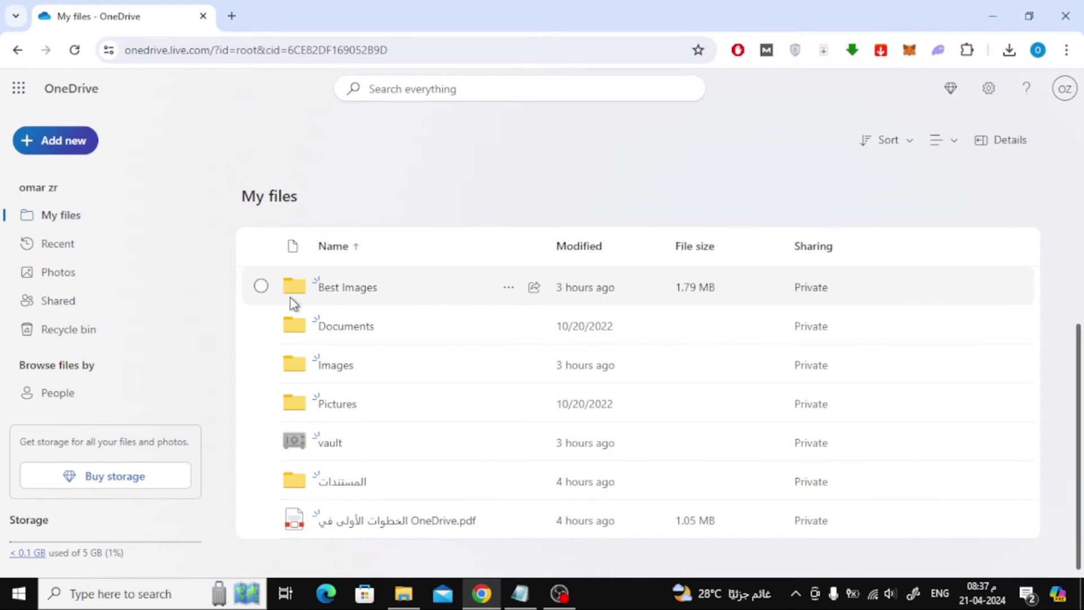
click(260, 286)
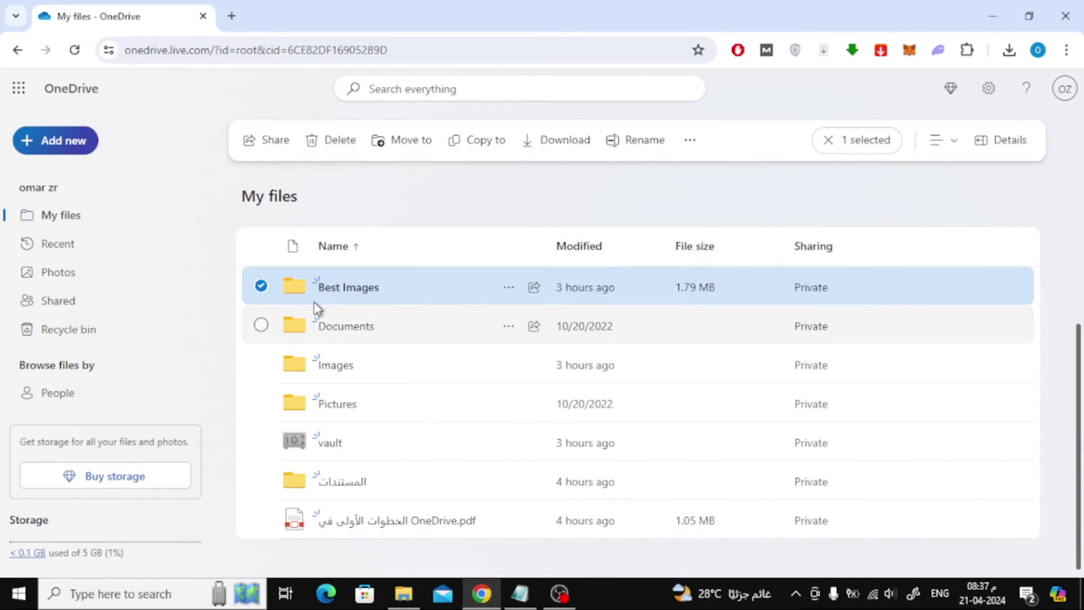
click(559, 157)
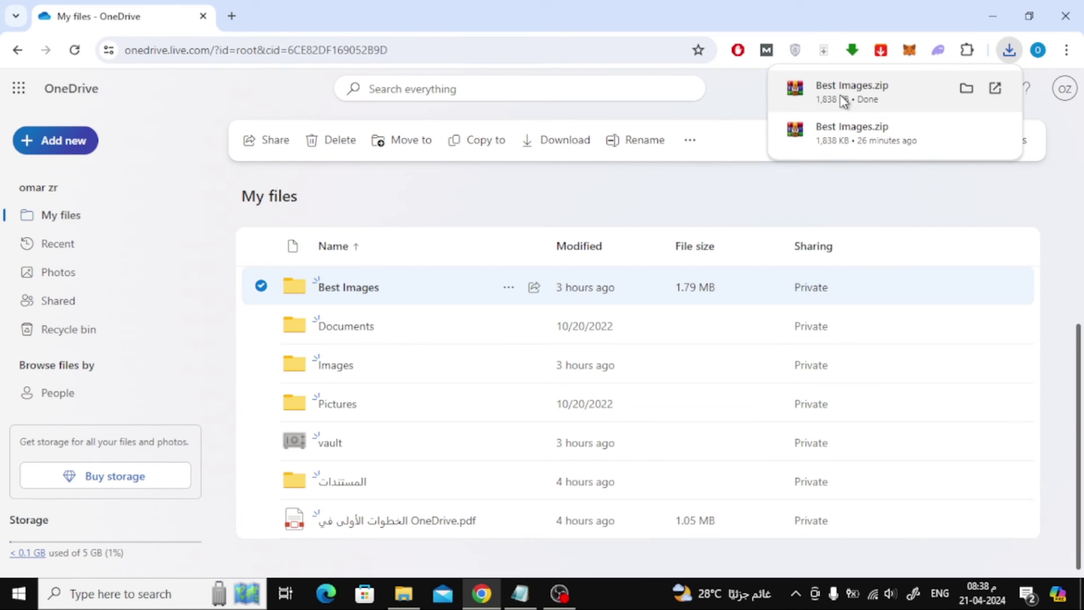
Move the downloaded Best Images.zip (1,838 KB) onto USB Drive (F:), making eight items
drag(845, 101, 390, 593)
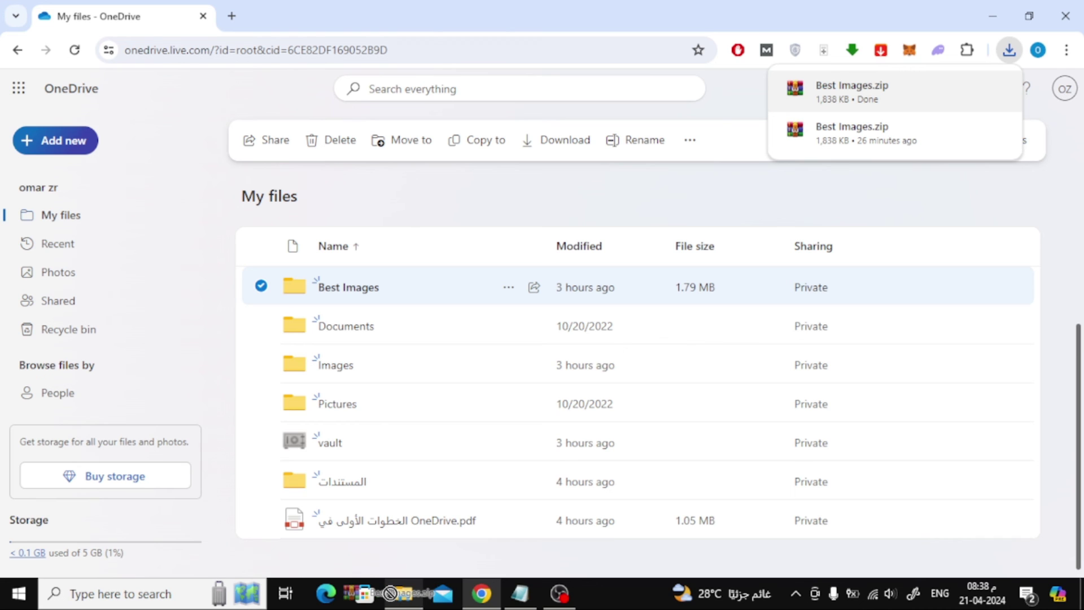
drag(391, 594, 513, 370)
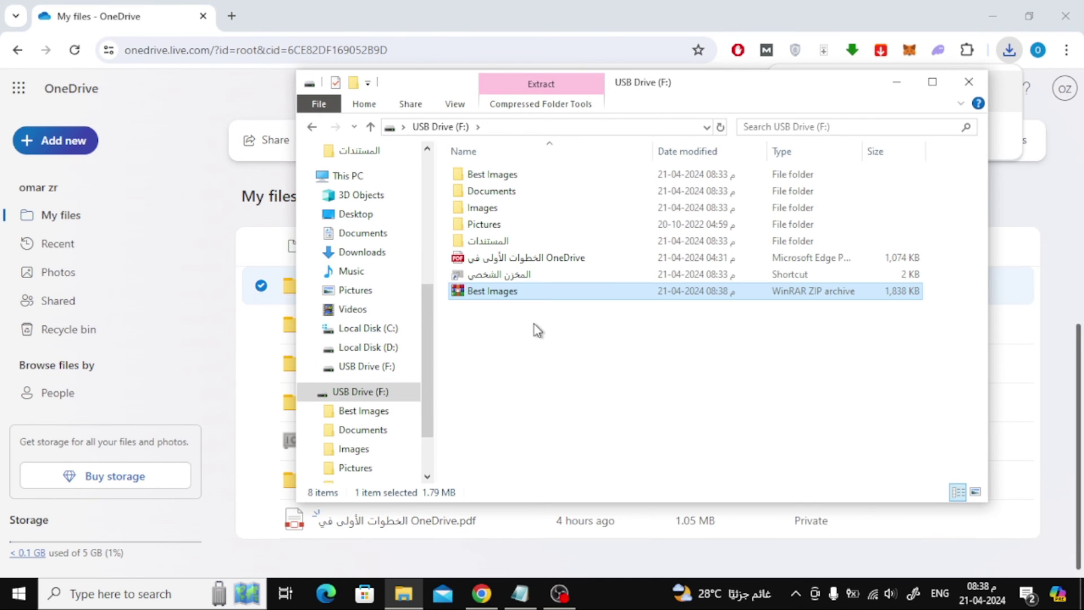
click(535, 327)
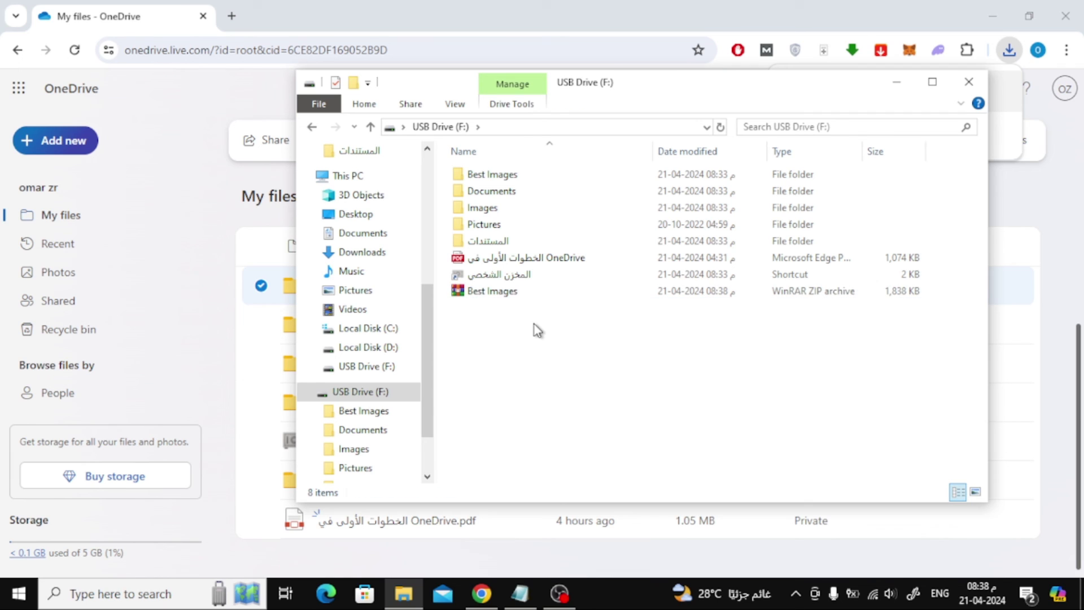